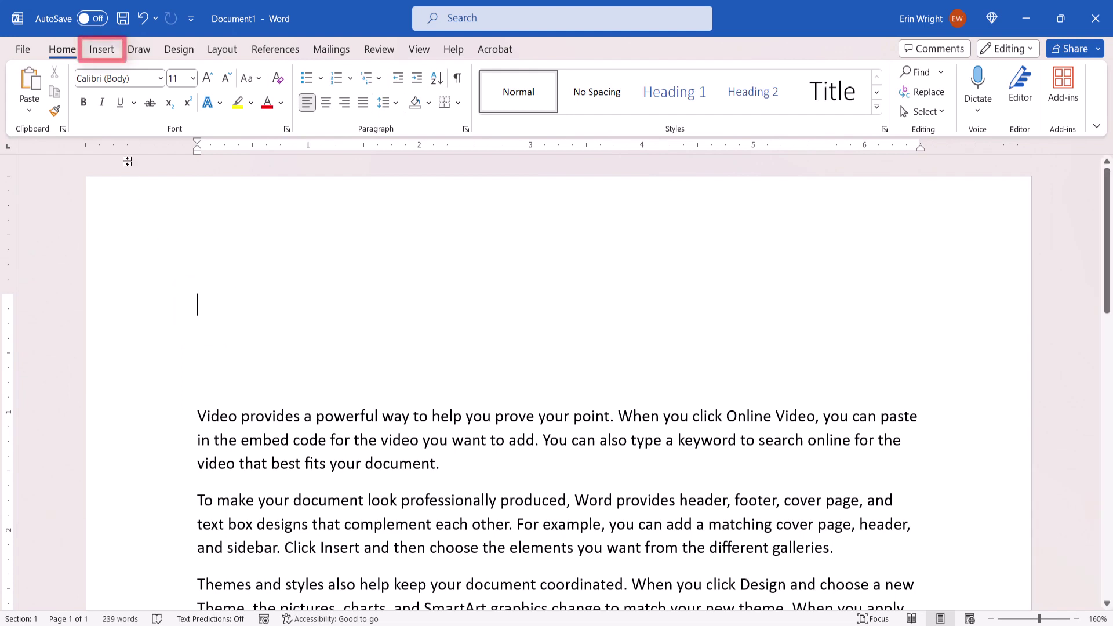
- Insert a WordArt style from the Insert tab gallery, adding the 'Your text here' placeholder
{"action": "left_click", "coordinate": [102, 49]}
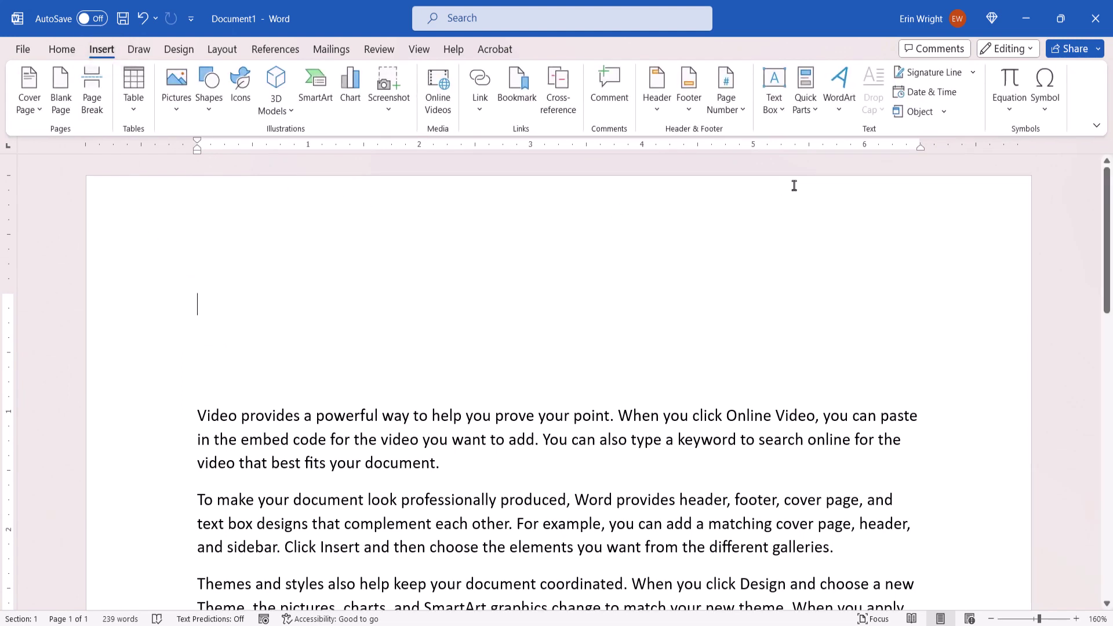
{"action": "left_click", "coordinate": [847, 110]}
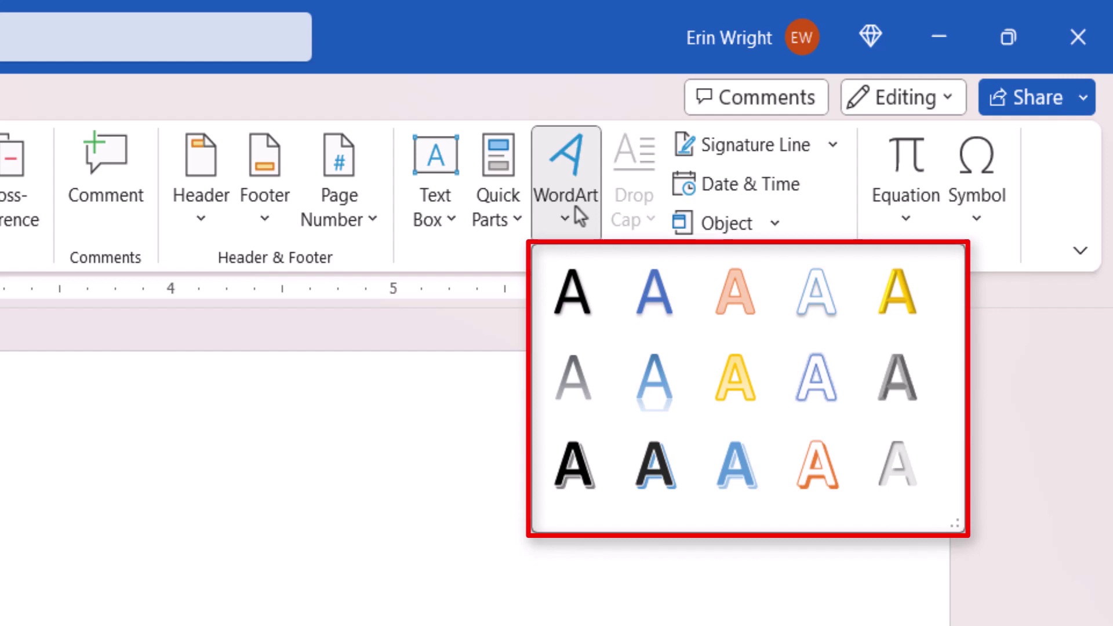
{"action": "left_click", "coordinate": [655, 482]}
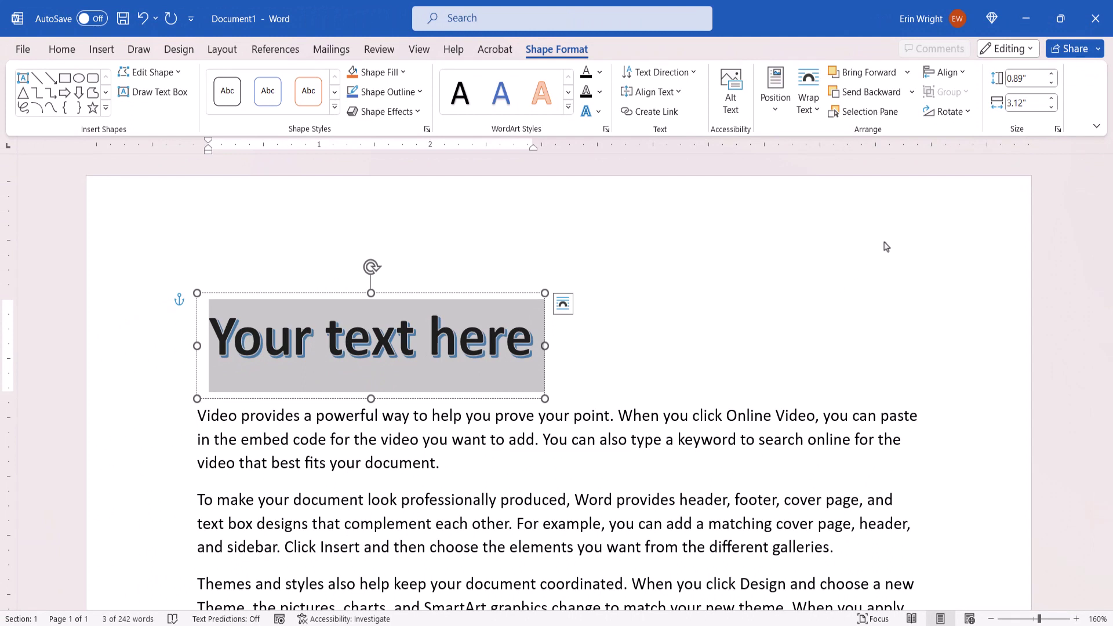
- Replace the placeholder with 'Welcome to My Channel!' and select the whole title
{"action": "type", "text": "Wel"}
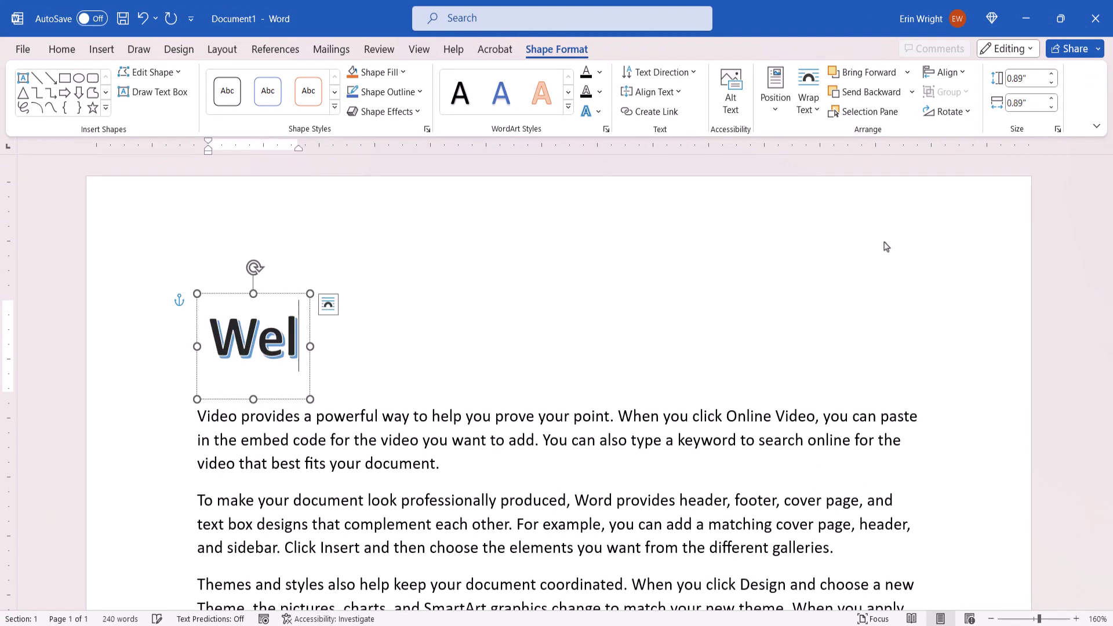
{"action": "type", "text": "come to My Chan"}
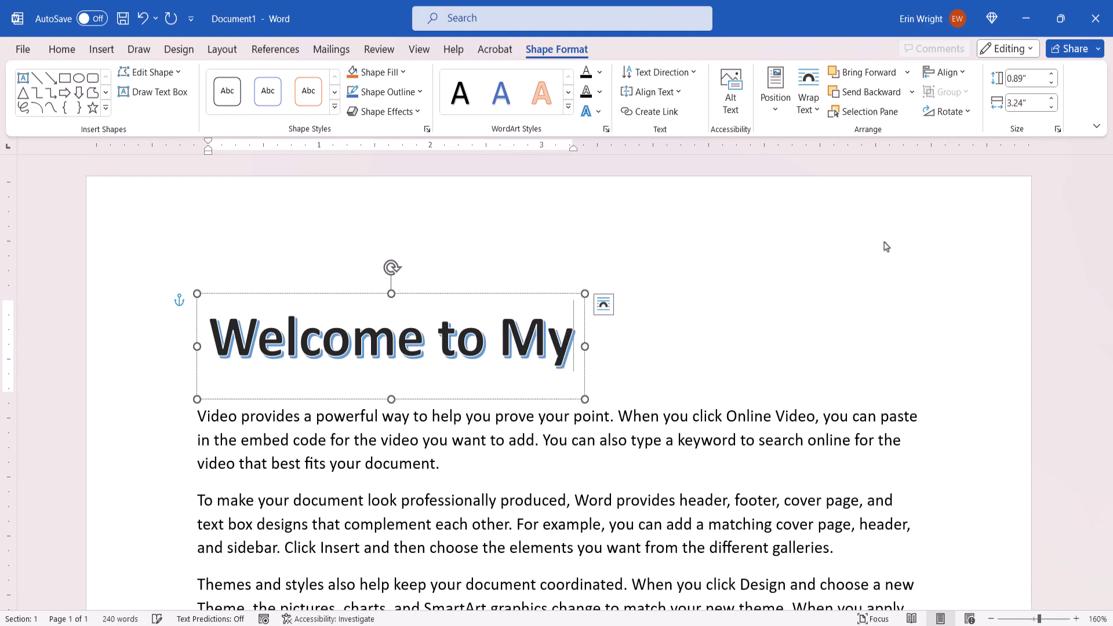
{"action": "type", "text": "nel!"}
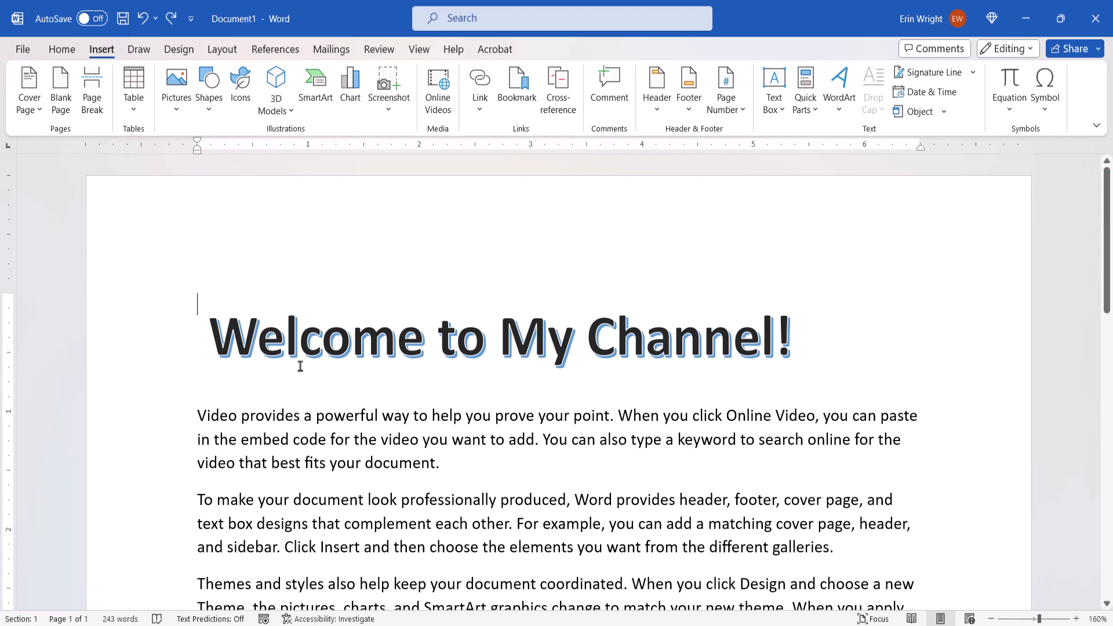
{"action": "left_click_drag", "start_coordinate": [210, 334], "coordinate": [805, 345]}
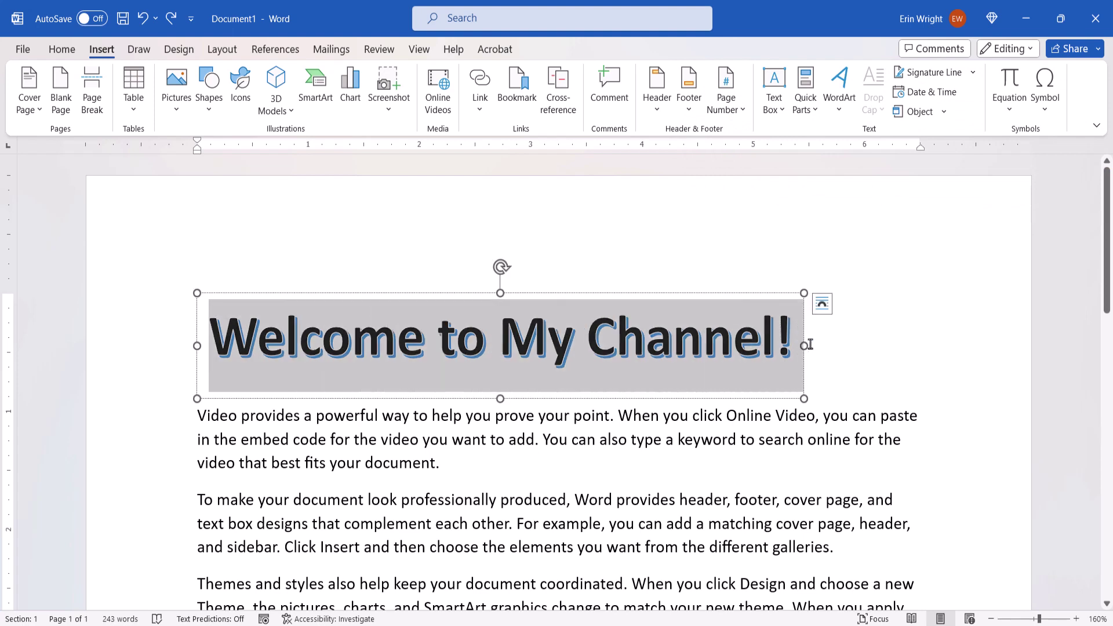
- Format the selected WordArt title in Cooper Black, 28 pt, from the Home tab
{"action": "left_click", "coordinate": [64, 51]}
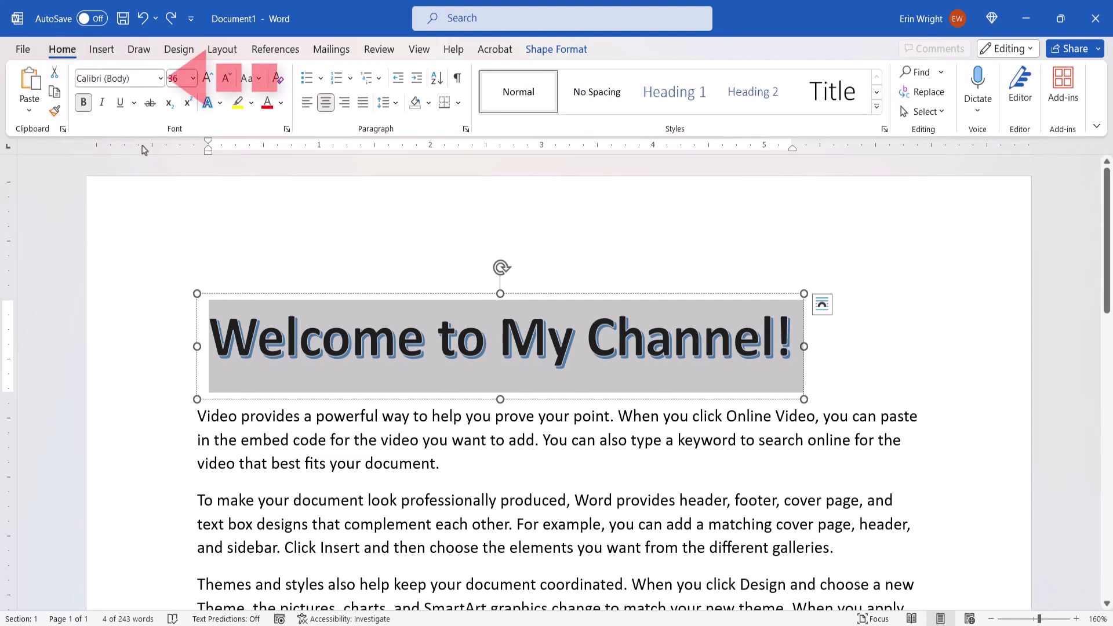
{"action": "left_click", "coordinate": [160, 79]}
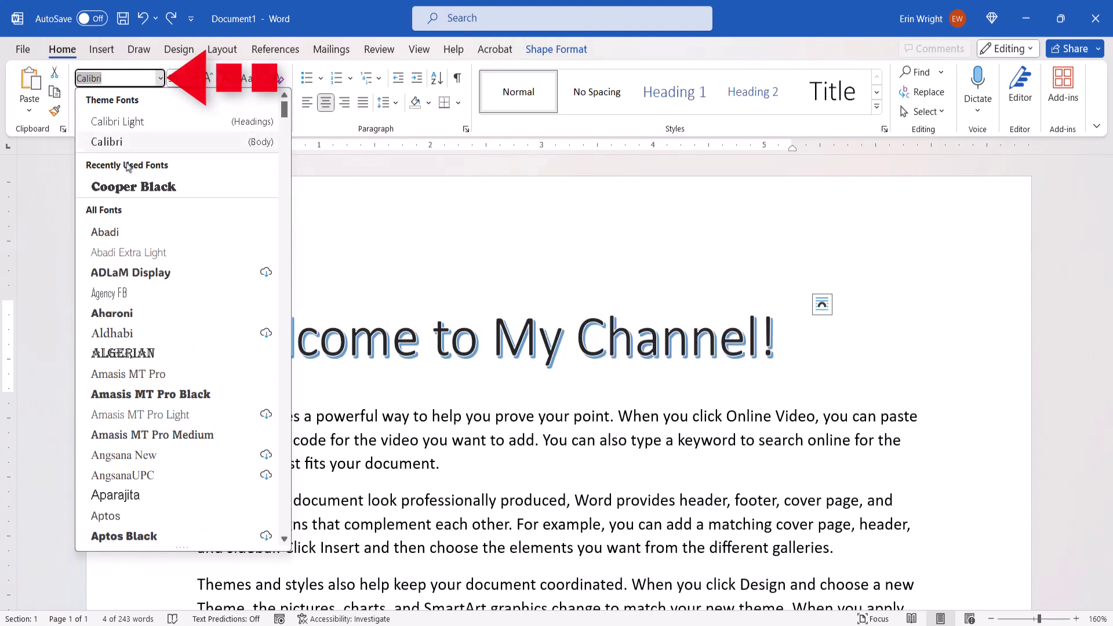
{"action": "left_click", "coordinate": [118, 190]}
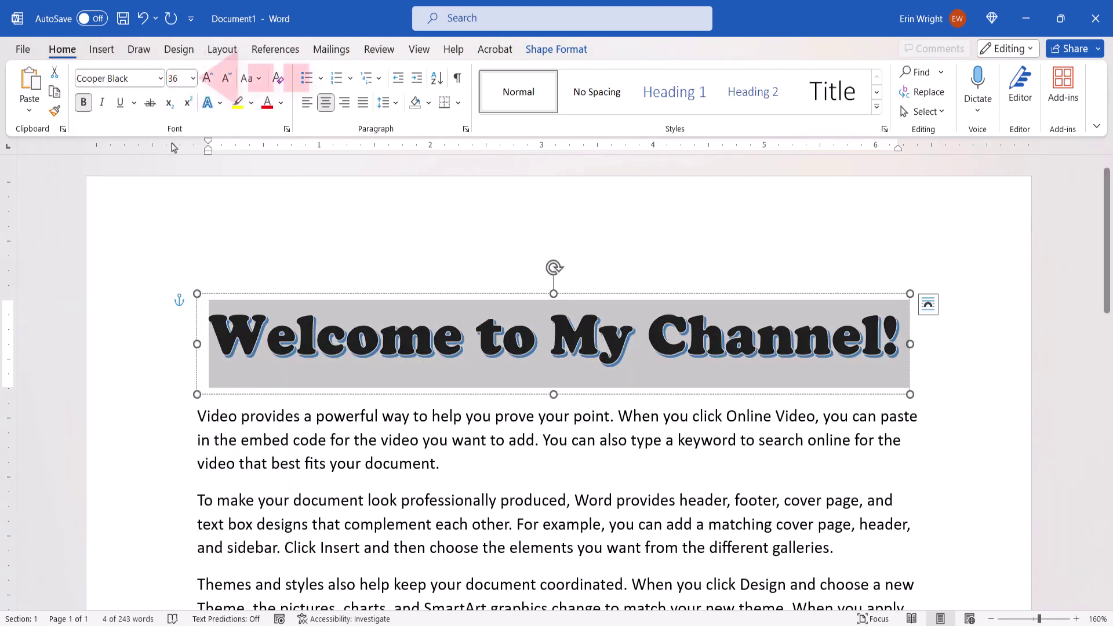
{"action": "left_click", "coordinate": [193, 79]}
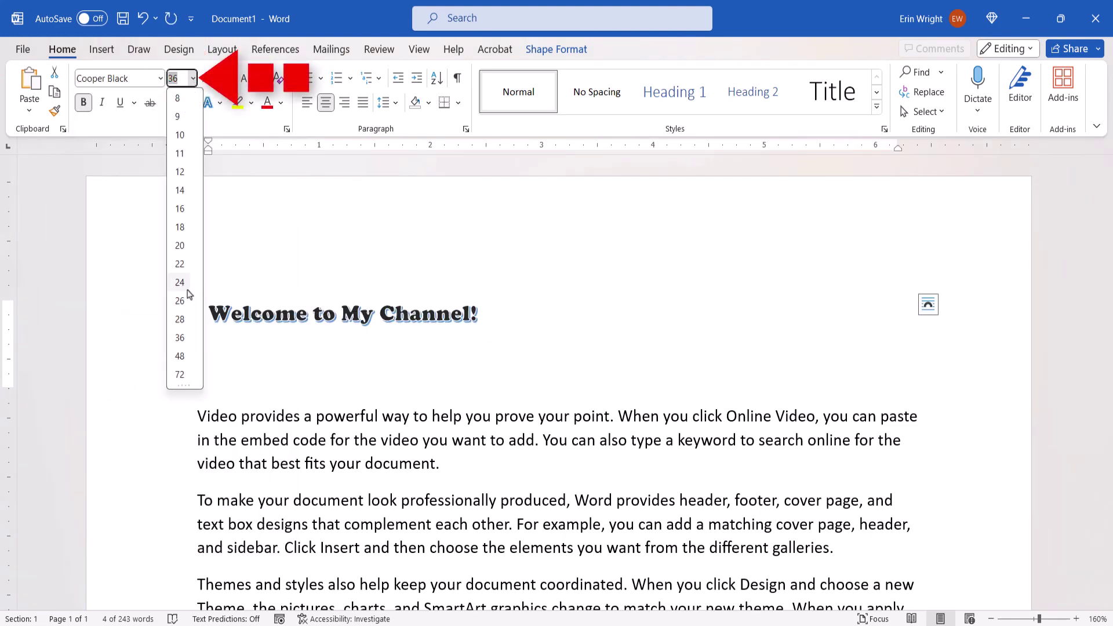
{"action": "left_click", "coordinate": [178, 320]}
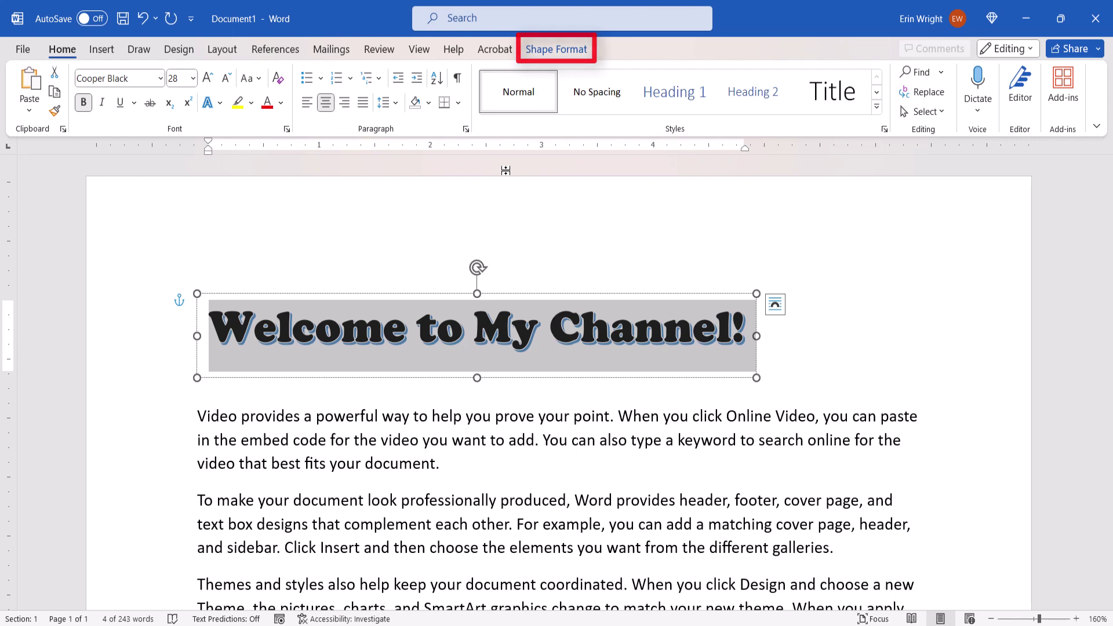
- Fill the WordArt letters with dark blue using Shape Format's Text Fill
{"action": "left_click", "coordinate": [556, 50]}
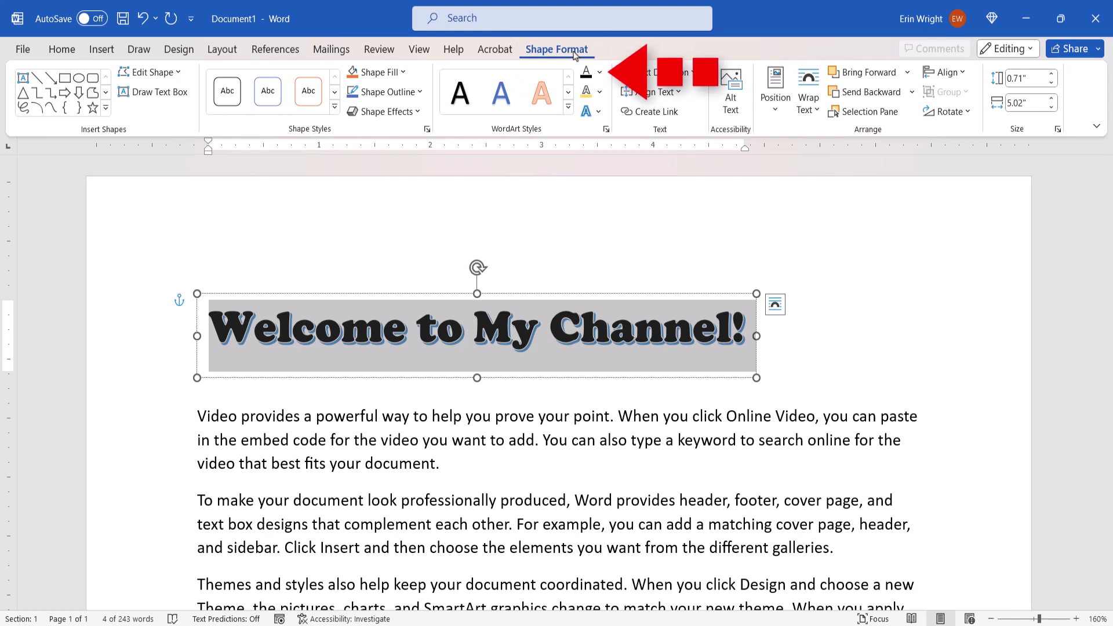
{"action": "left_click", "coordinate": [599, 72]}
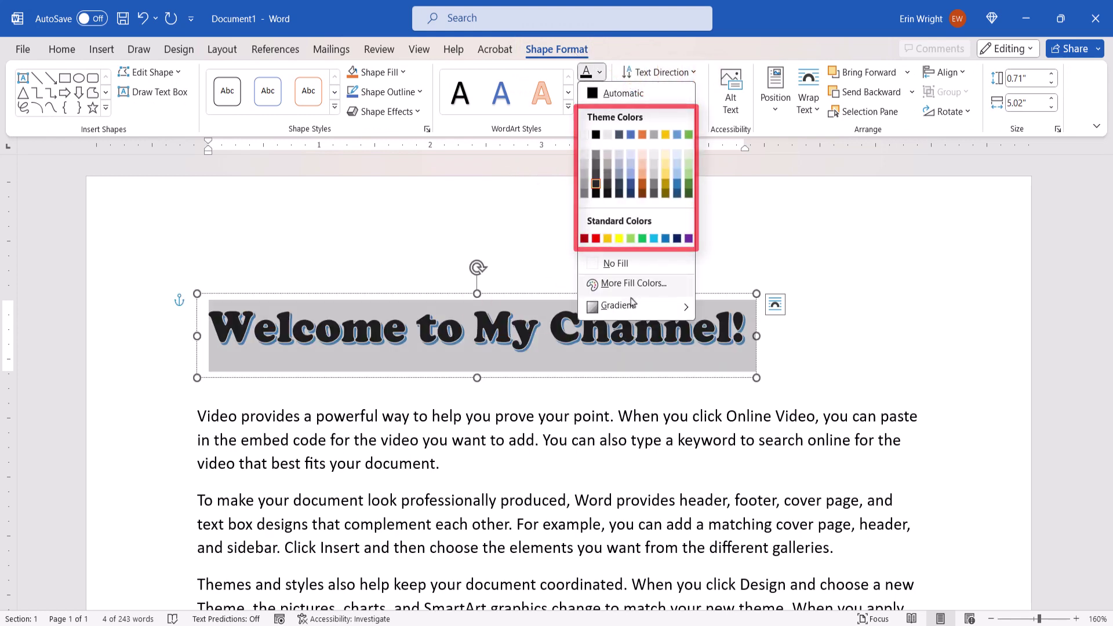
{"action": "mouse_move", "coordinate": [634, 307]}
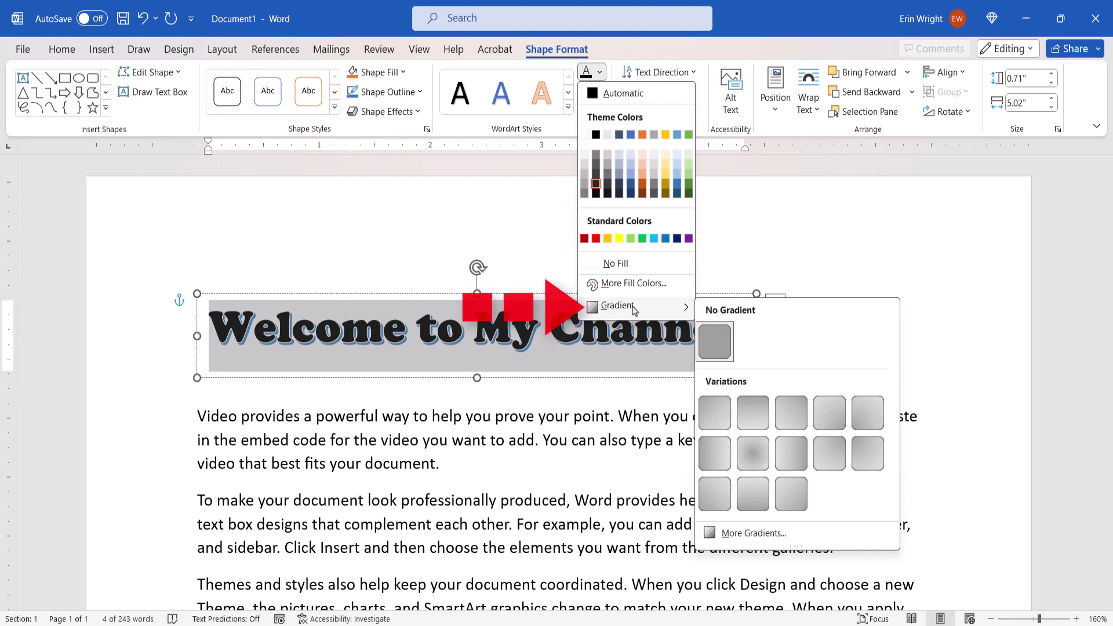
{"action": "left_click", "coordinate": [632, 184]}
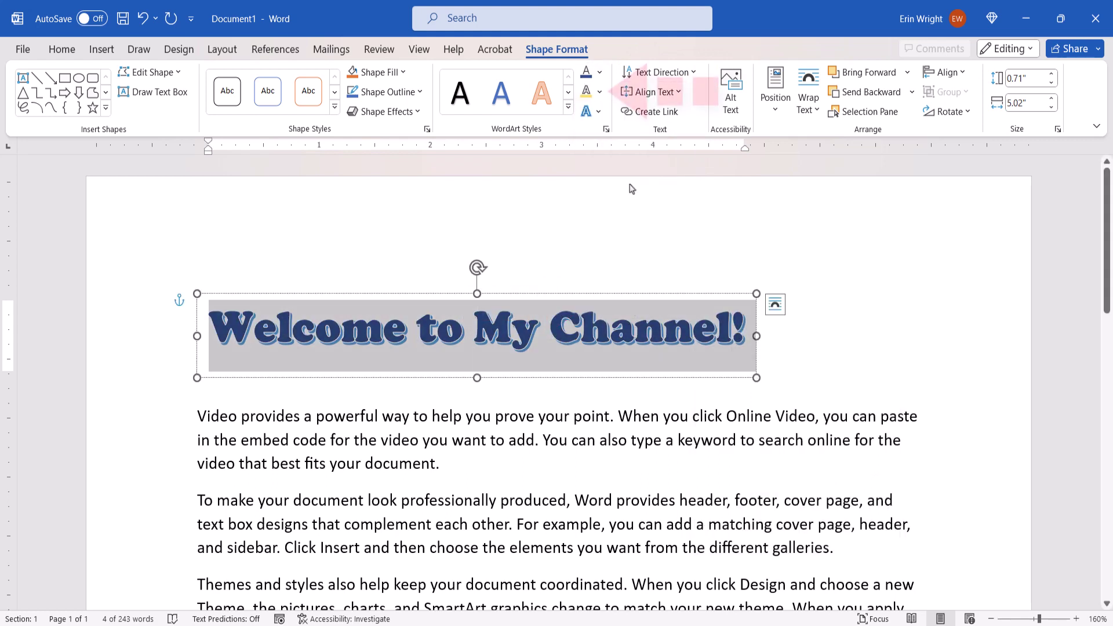
- Give the WordArt letters a gold text outline at 1½ pt weight
{"action": "left_click", "coordinate": [599, 91]}
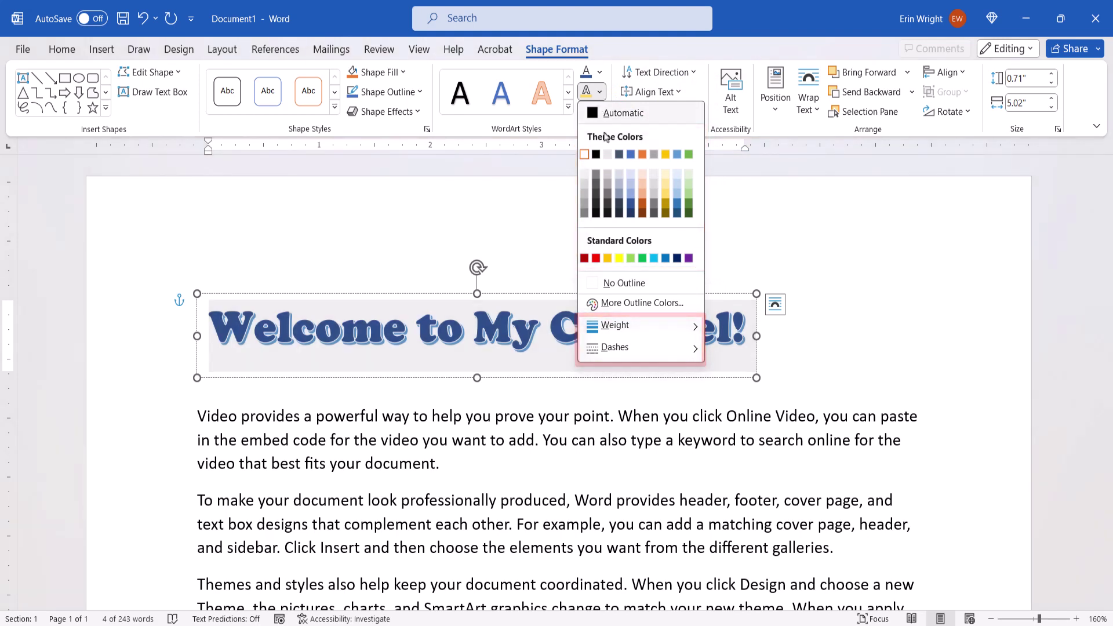
{"action": "left_click", "coordinate": [666, 204]}
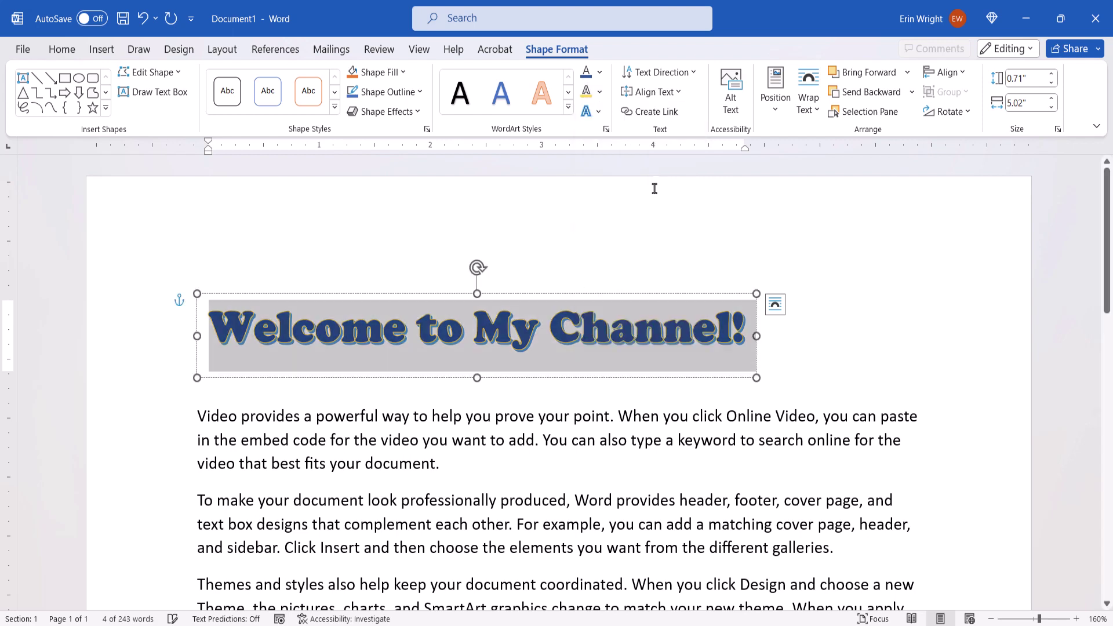
{"action": "left_click", "coordinate": [601, 92]}
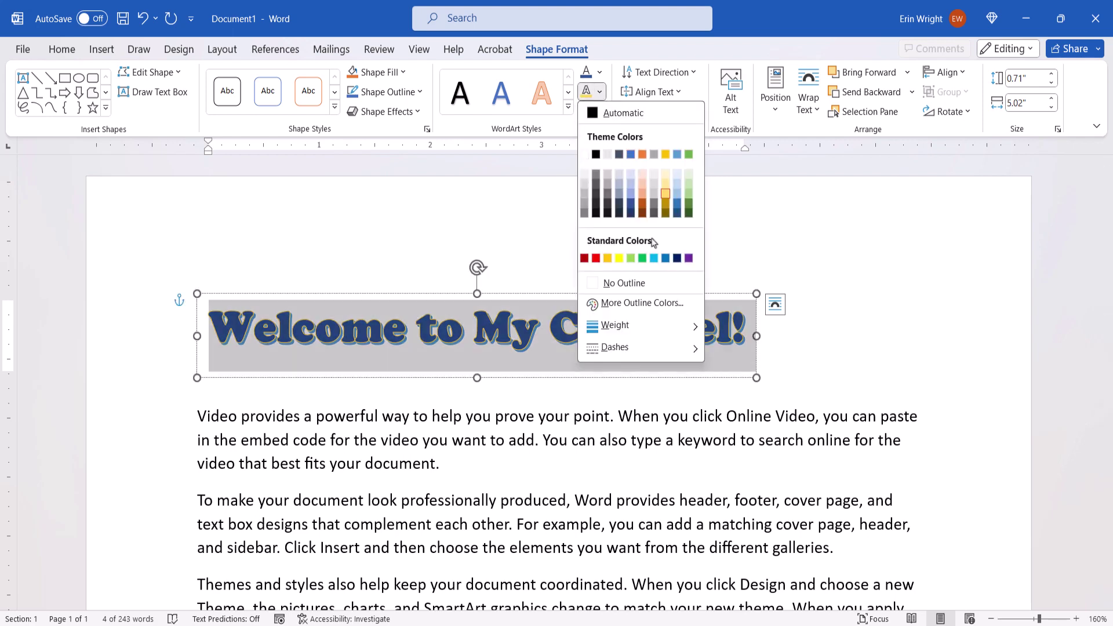
{"action": "mouse_move", "coordinate": [638, 325]}
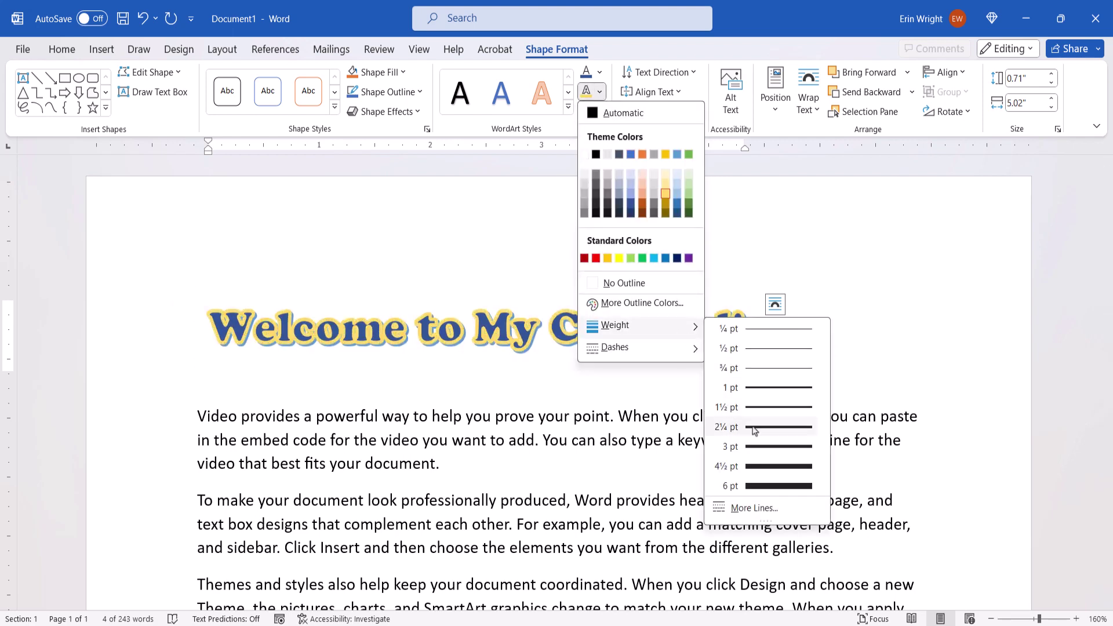
{"action": "left_click", "coordinate": [758, 407]}
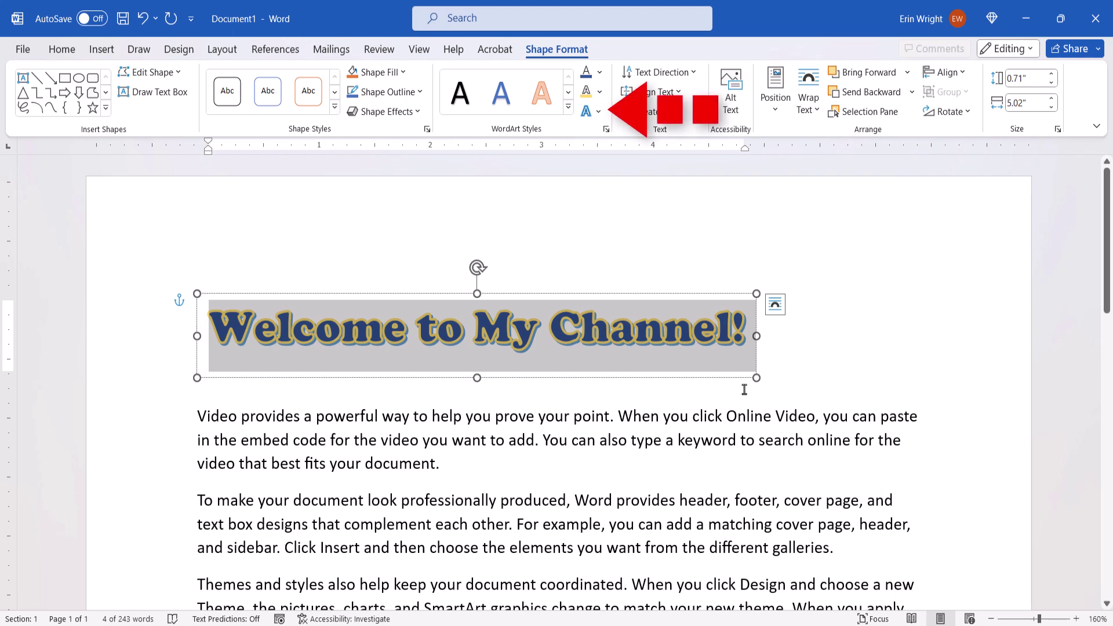
- Apply a Warp style from Text Effects > Transform to the WordArt title
{"action": "left_click", "coordinate": [599, 111]}
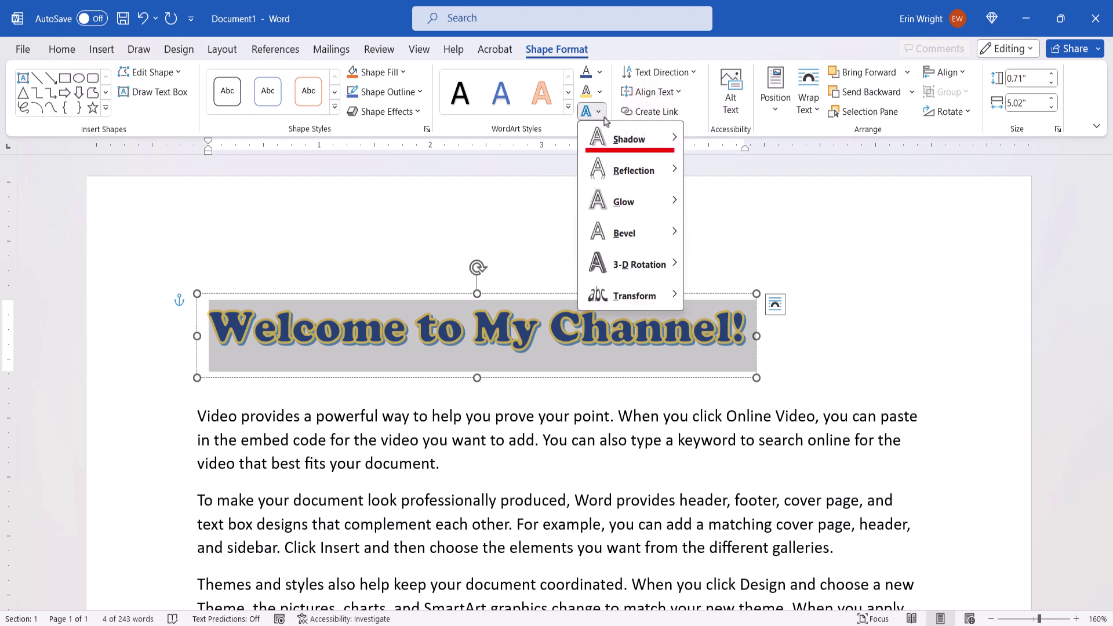
{"action": "mouse_move", "coordinate": [619, 143]}
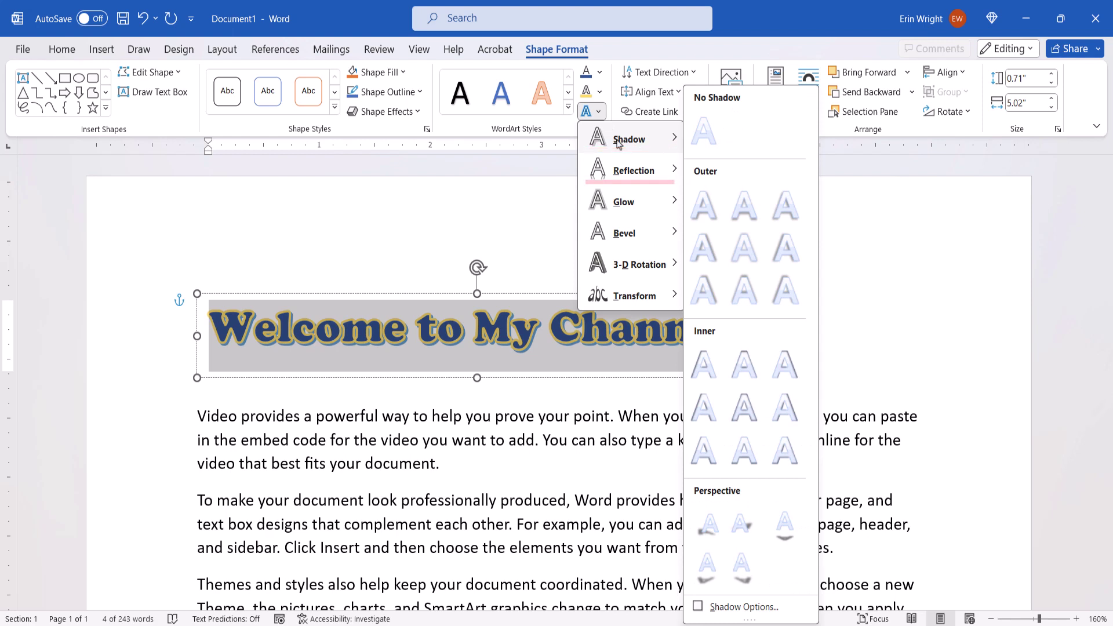
{"action": "mouse_move", "coordinate": [630, 179]}
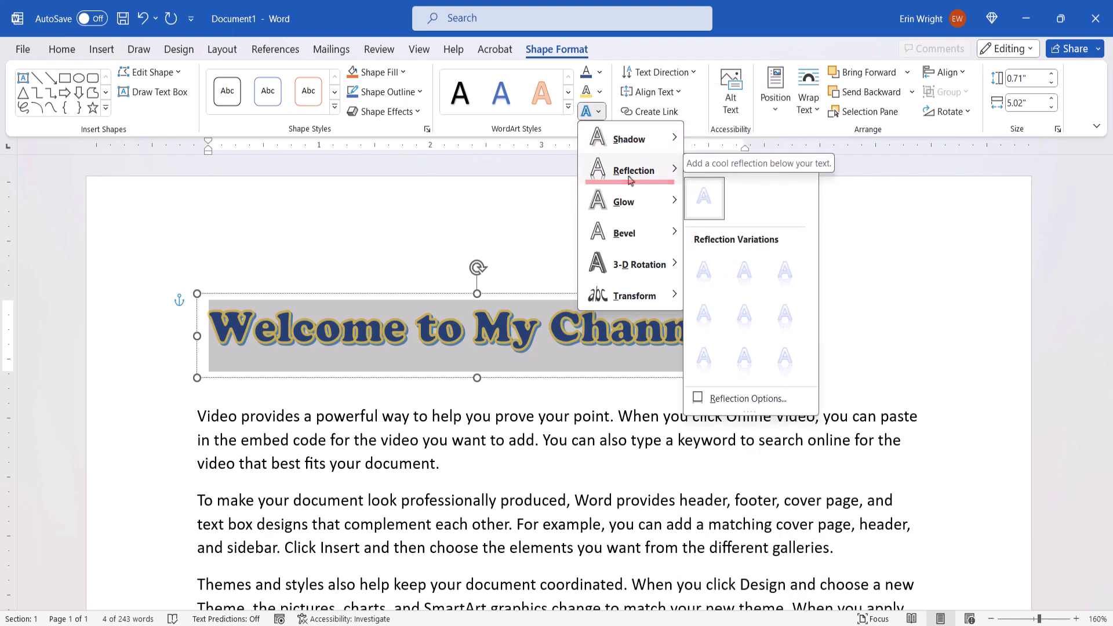
{"action": "mouse_move", "coordinate": [632, 205]}
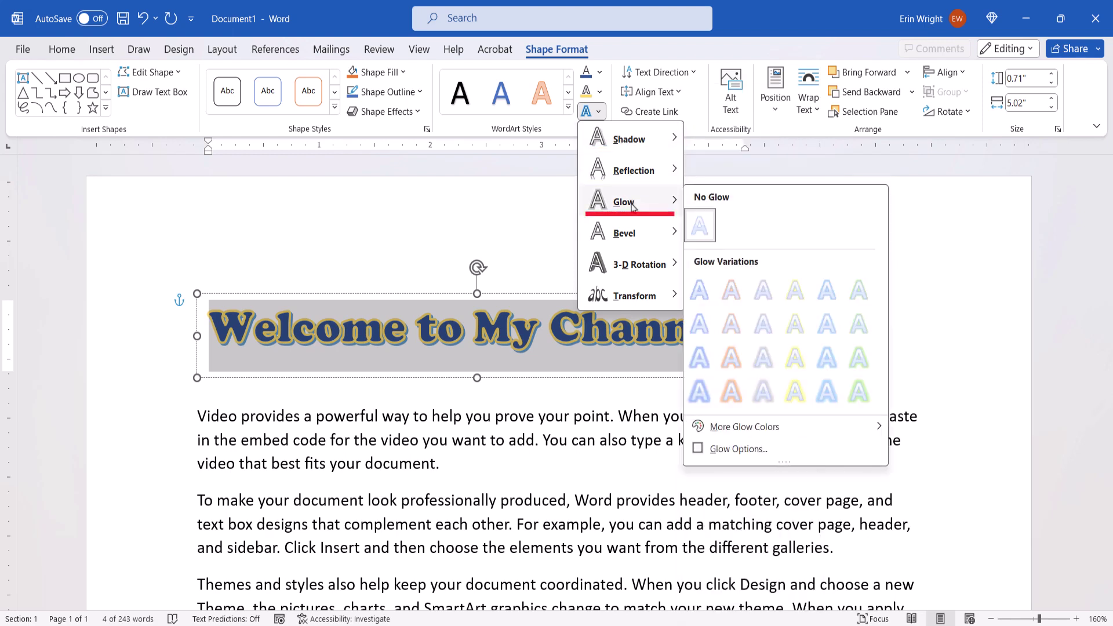
{"action": "mouse_move", "coordinate": [635, 236]}
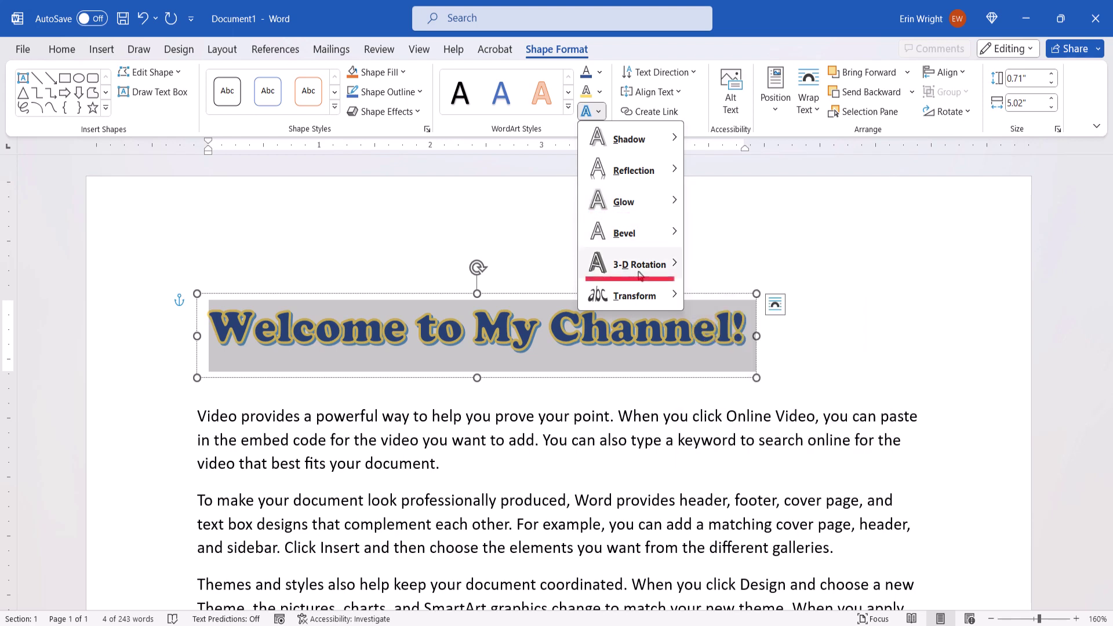
{"action": "mouse_move", "coordinate": [638, 266]}
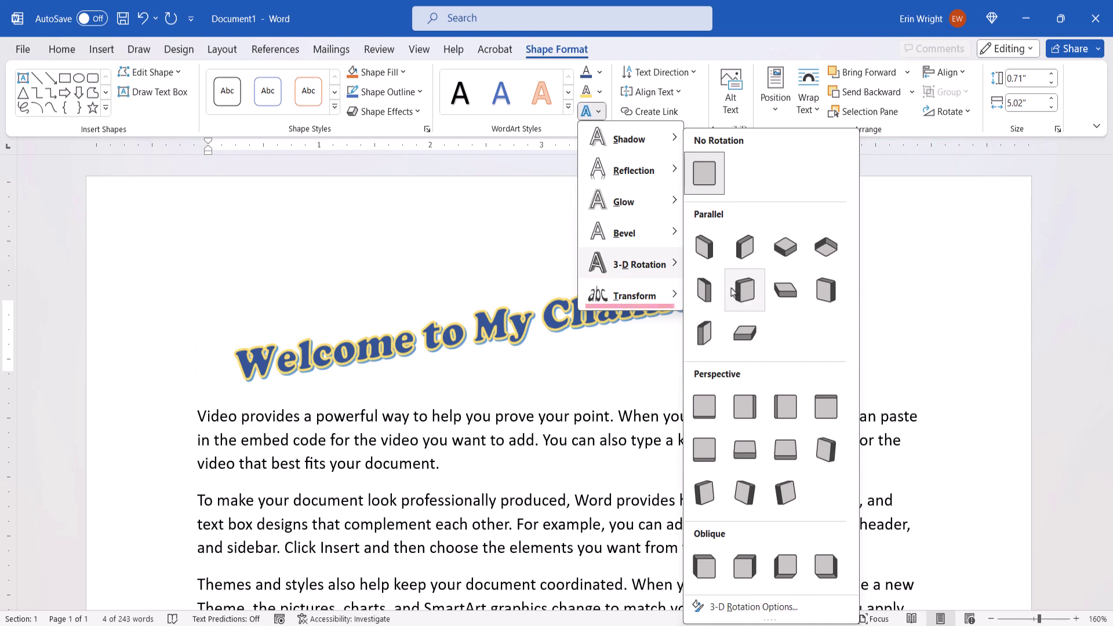
{"action": "mouse_move", "coordinate": [661, 300]}
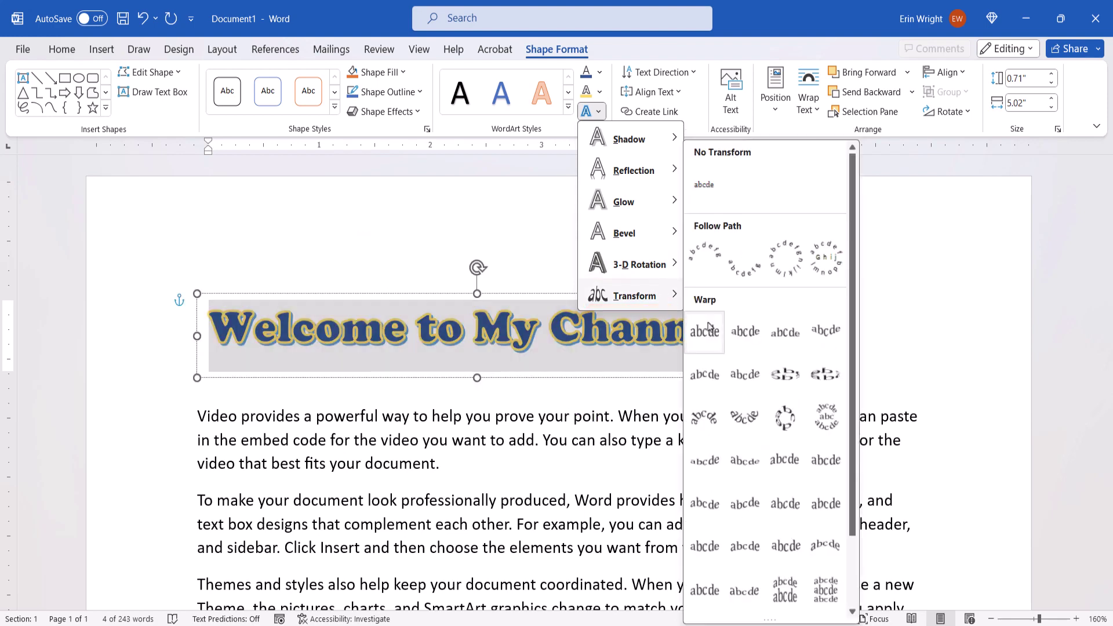
{"action": "left_click", "coordinate": [817, 339]}
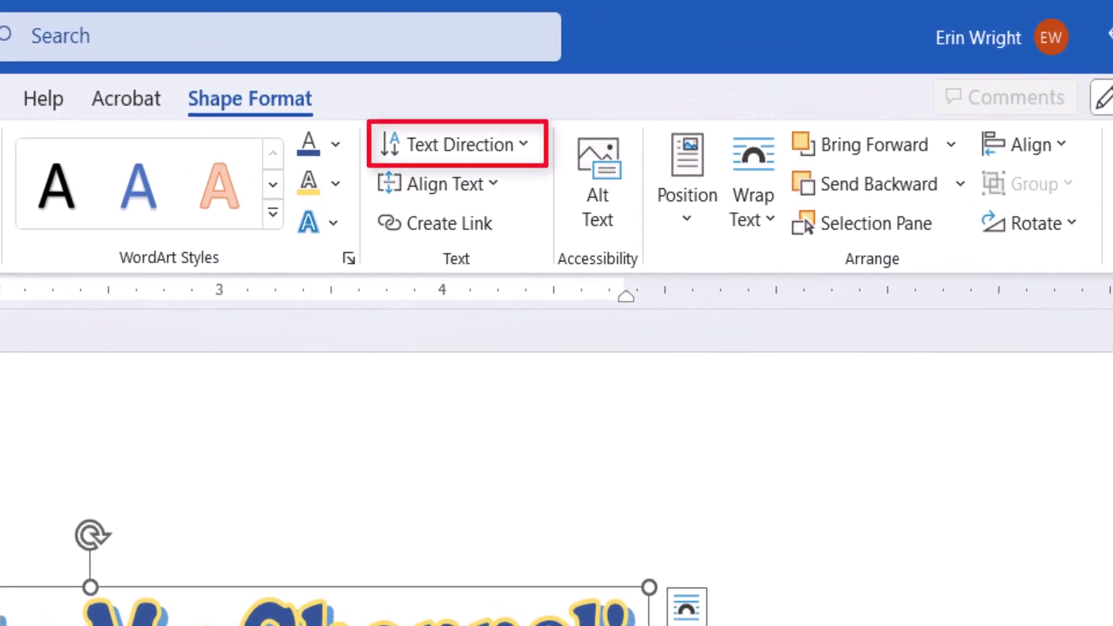
{"action": "left_click", "coordinate": [522, 146]}
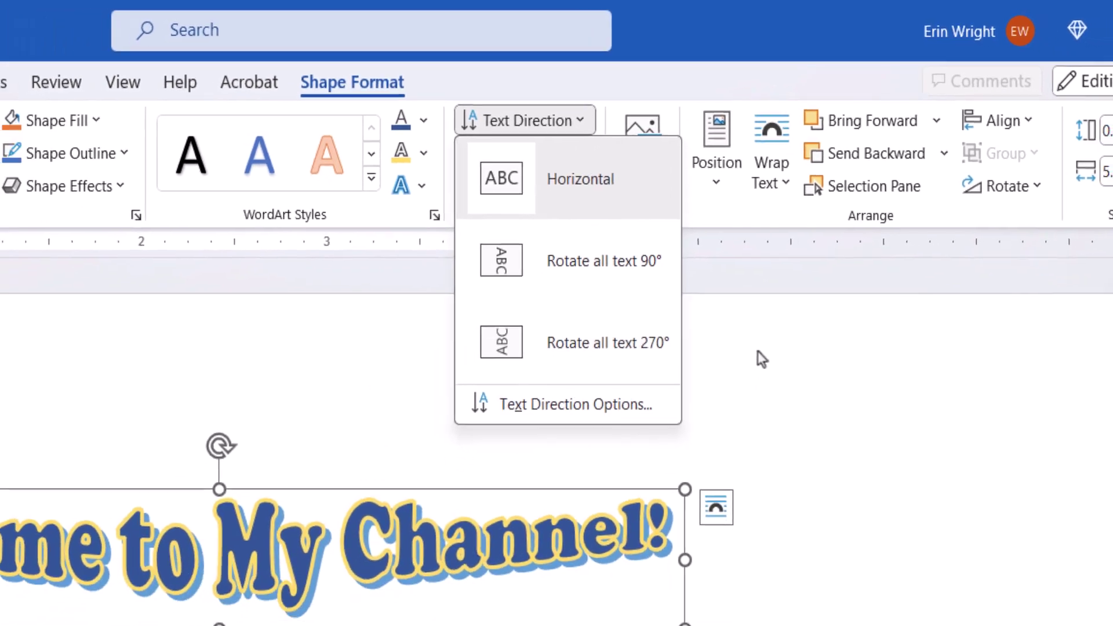
{"action": "left_click", "coordinate": [739, 421]}
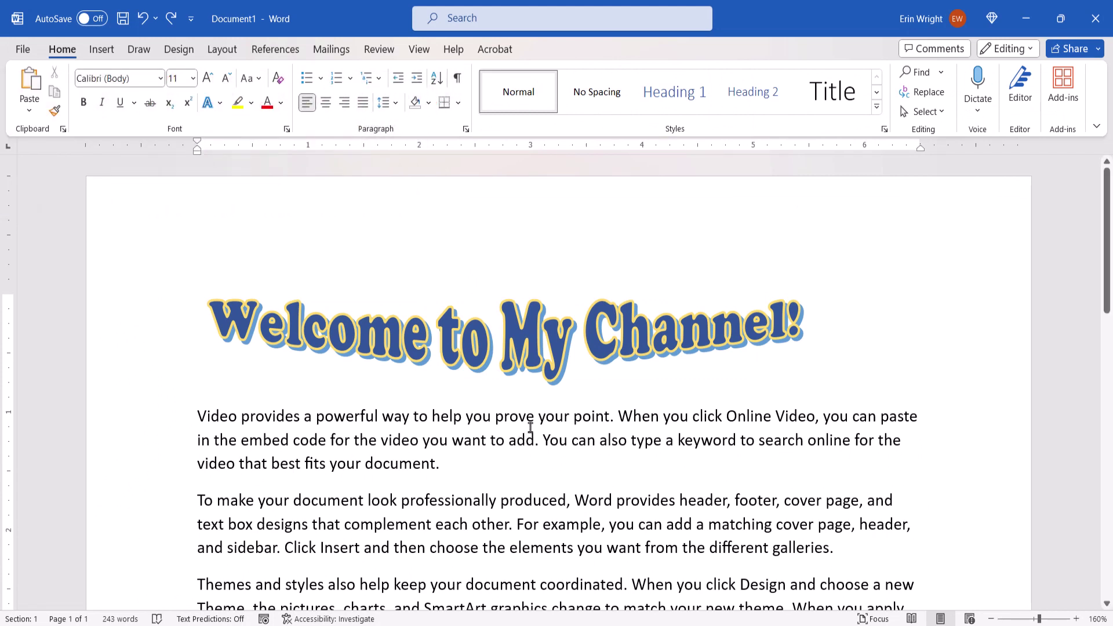
- Shrink the WordArt box to fit the warped text, undoing a trial rotation to keep it level
{"action": "left_click", "coordinate": [544, 360]}
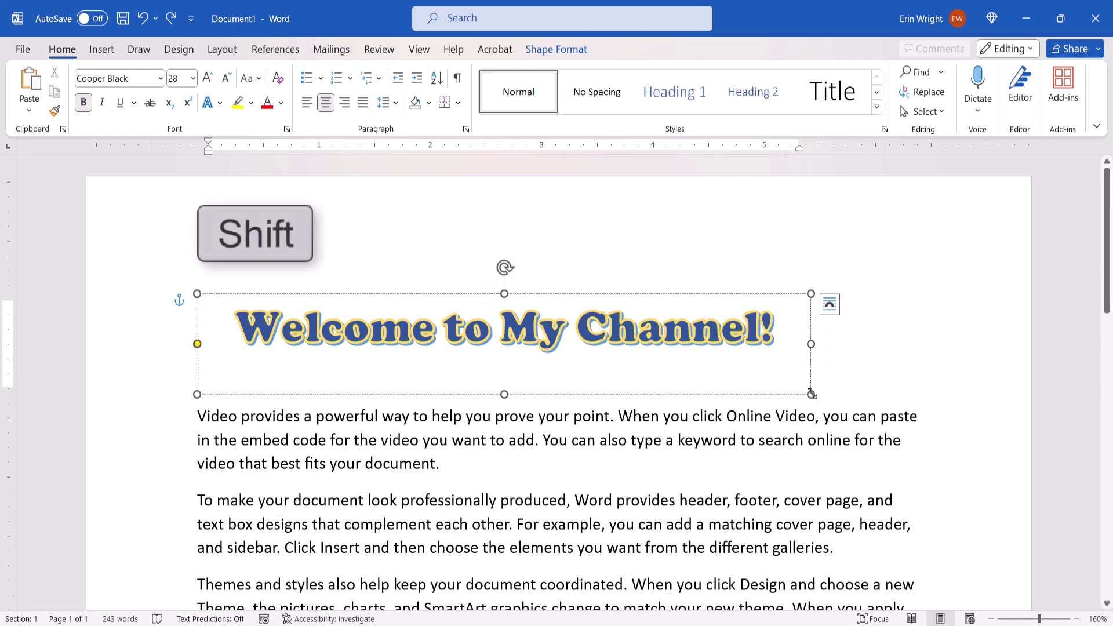
{"action": "left_click_drag", "start_coordinate": [811, 394], "coordinate": [771, 387]}
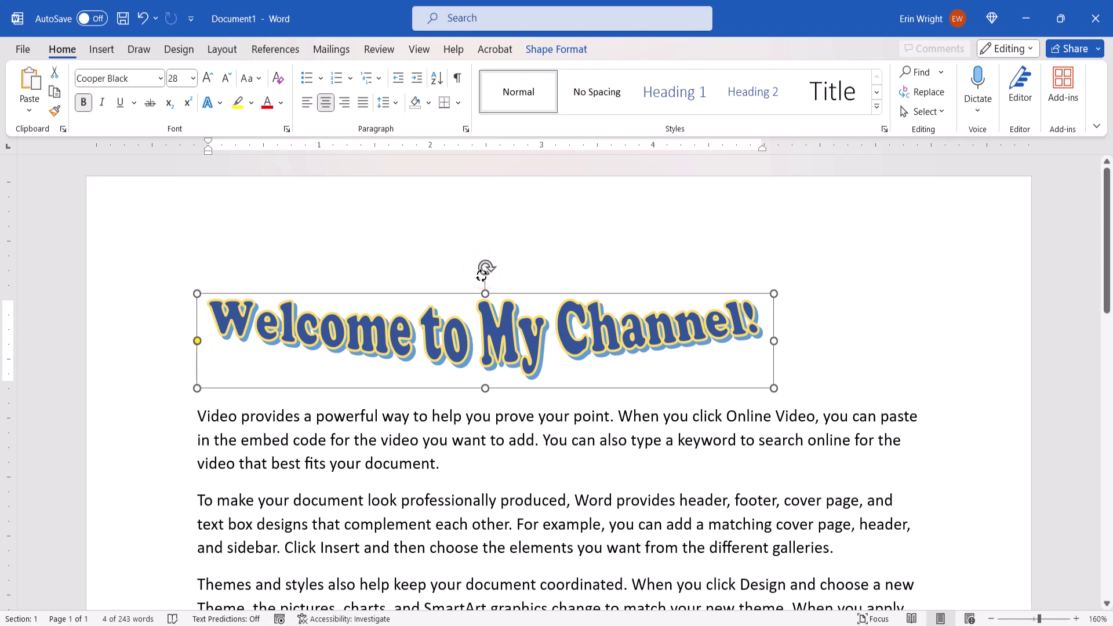
{"action": "mouse_move", "coordinate": [485, 266]}
{"action": "left_mouse_down"}
{"action": "mouse_move", "coordinate": [504, 268]}
{"action": "mouse_move", "coordinate": [470, 272]}
{"action": "left_mouse_up"}
{"action": "key", "text": "ctrl+z"}
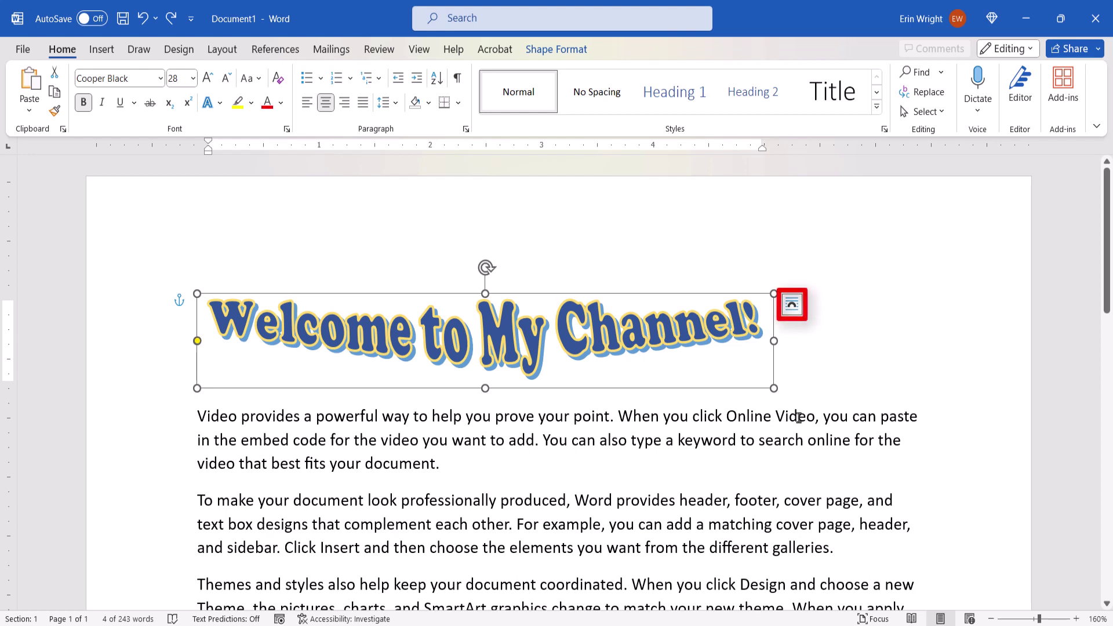
- Set Square text wrapping on the WordArt and move it down into the first paragraph
{"action": "left_click", "coordinate": [791, 312]}
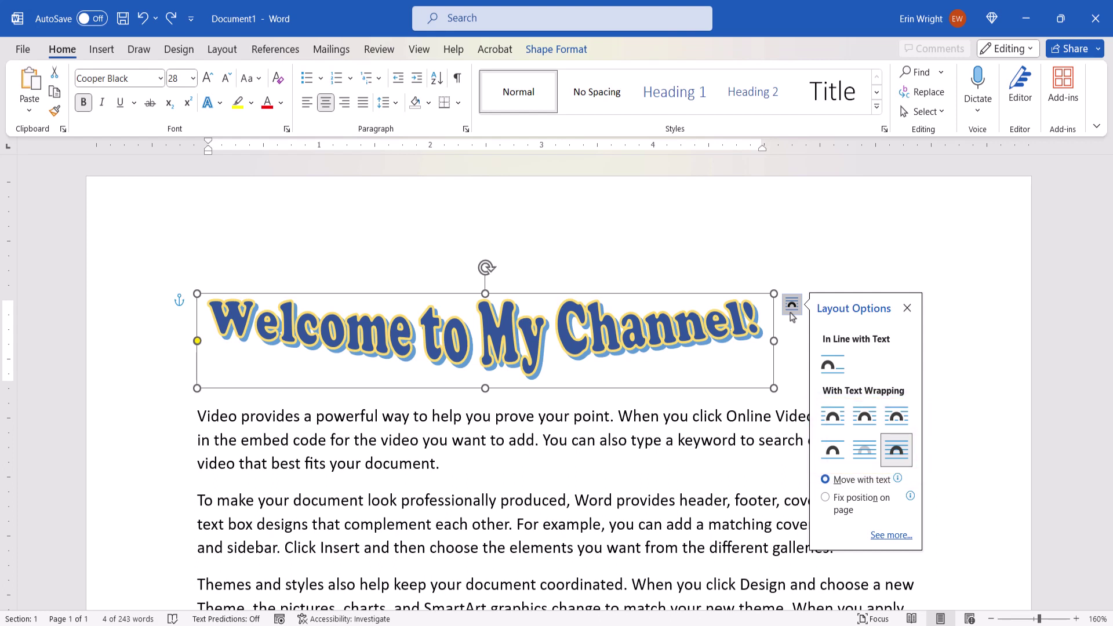
{"action": "left_click", "coordinate": [830, 419]}
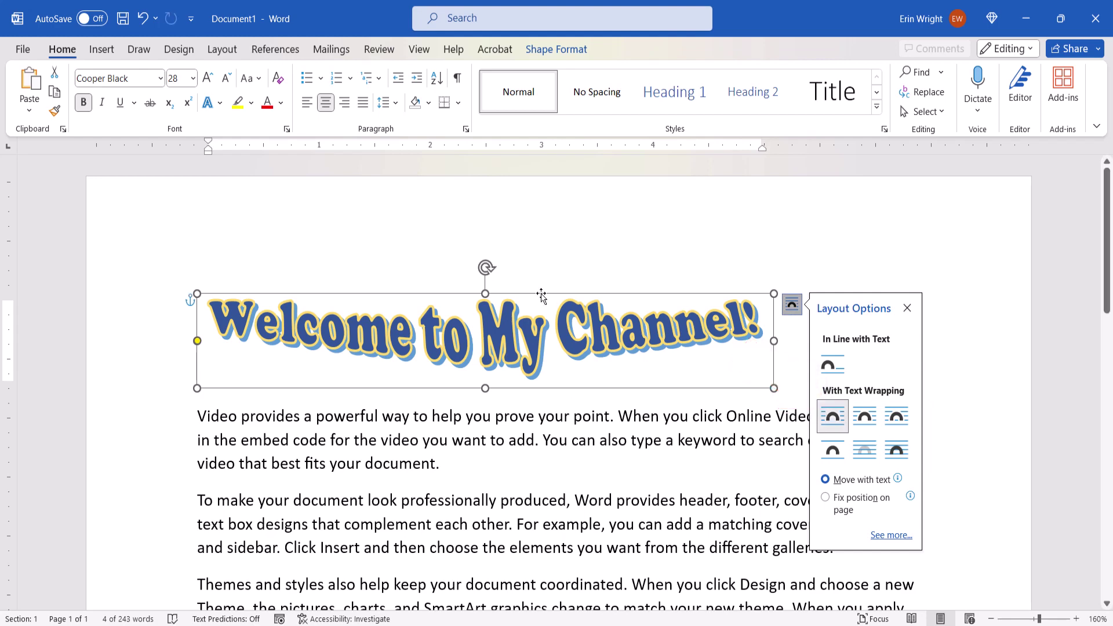
{"action": "left_click_drag", "start_coordinate": [541, 295], "coordinate": [531, 414]}
{"action": "left_click", "coordinate": [204, 291]}
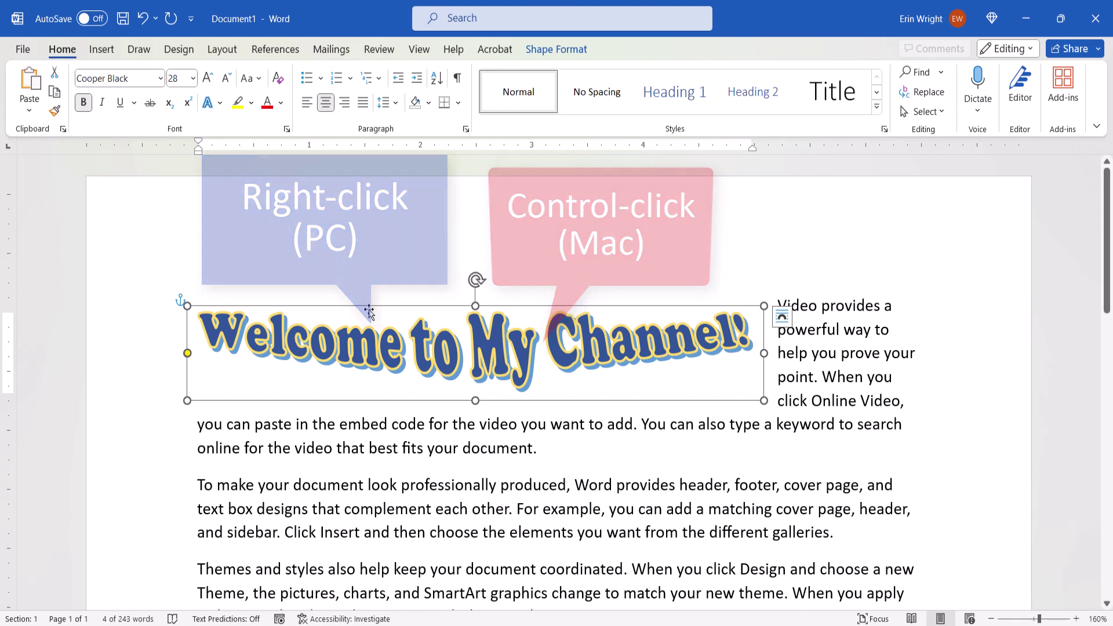
- Export the WordArt via Save as Picture as a PNG file named 'WordArt' on the Desktop
{"action": "right_click", "coordinate": [371, 311]}
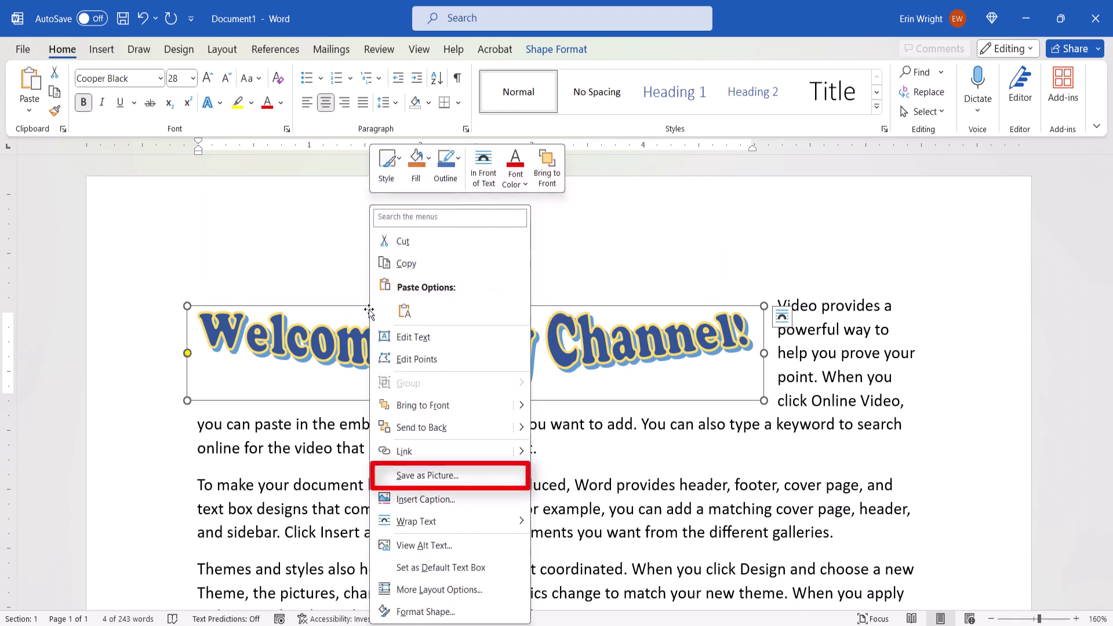
{"action": "left_click", "coordinate": [426, 476]}
{"action": "type", "text": "WordArt"}
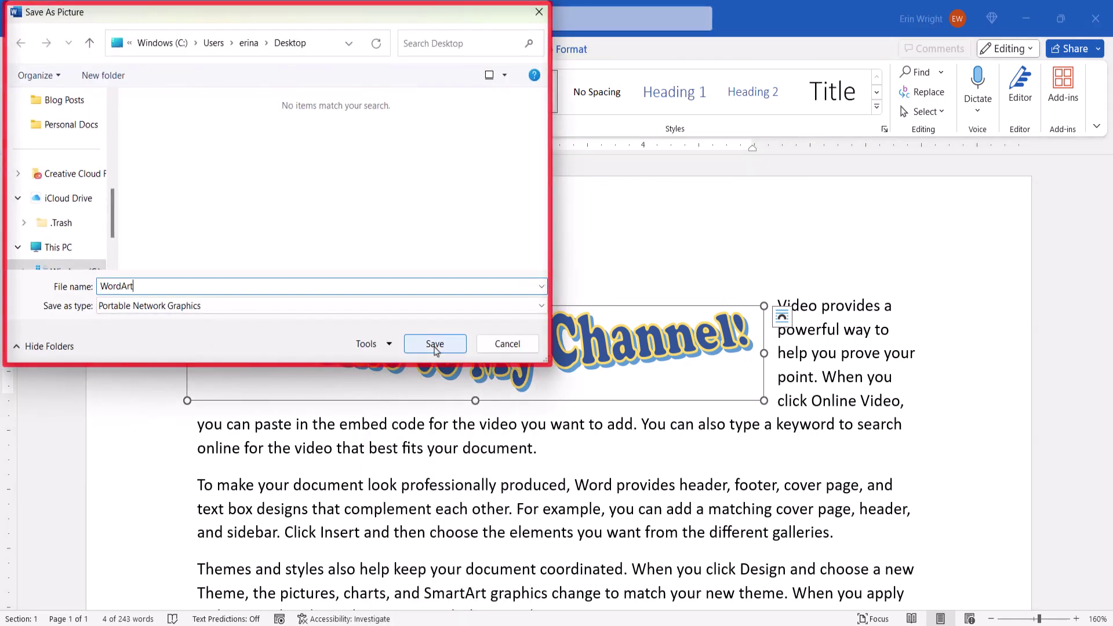
{"action": "left_click", "coordinate": [435, 345]}
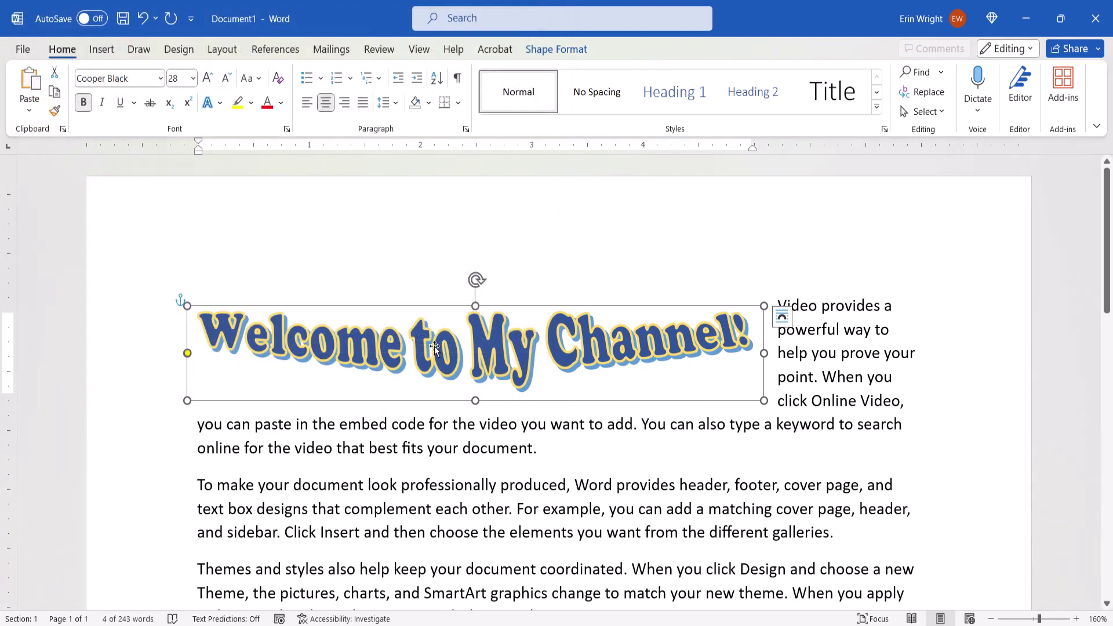